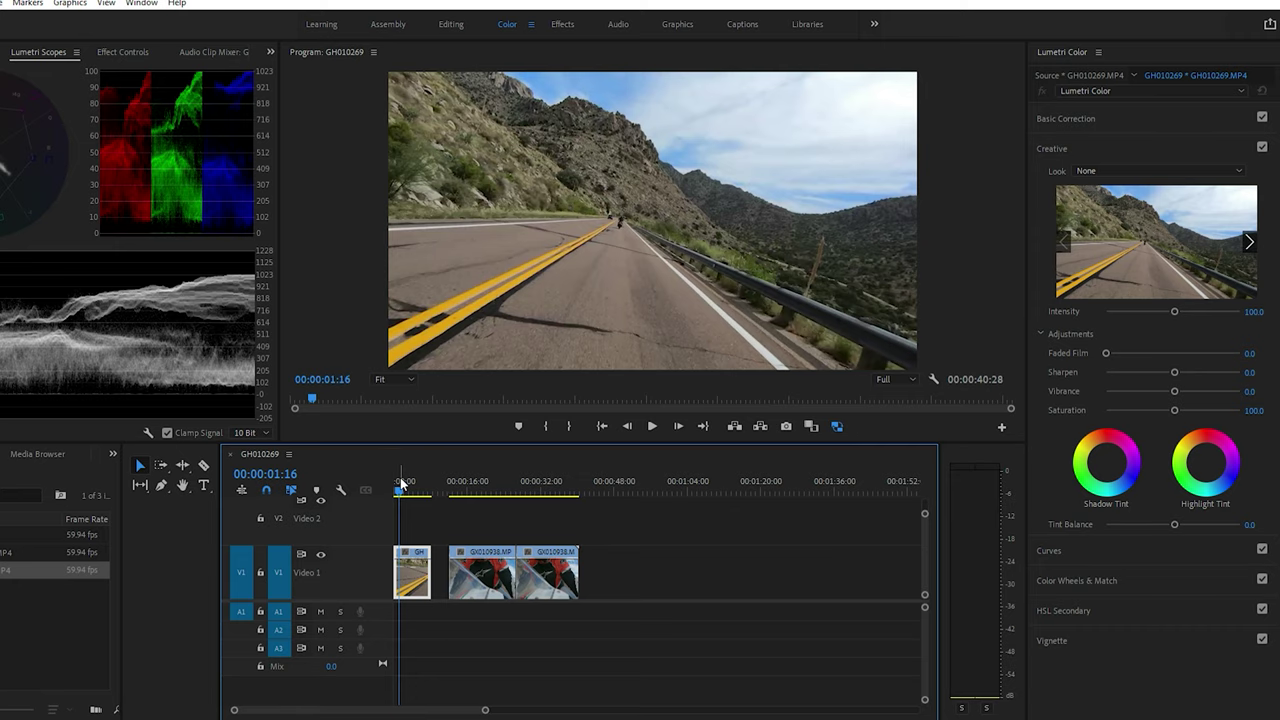
Step: Scrub back and forth through the road and rider footage to preview the clips
left_click_drag(401, 484, 409, 487)
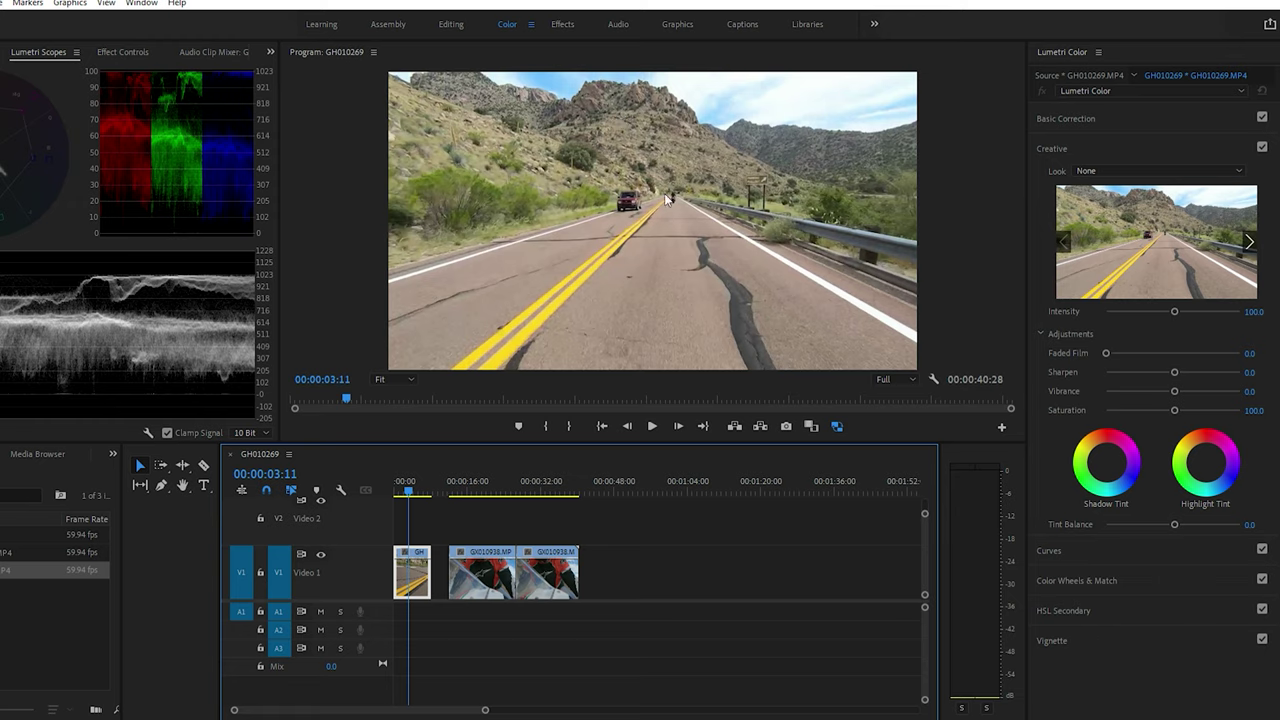
left_click_drag(405, 478, 413, 480)
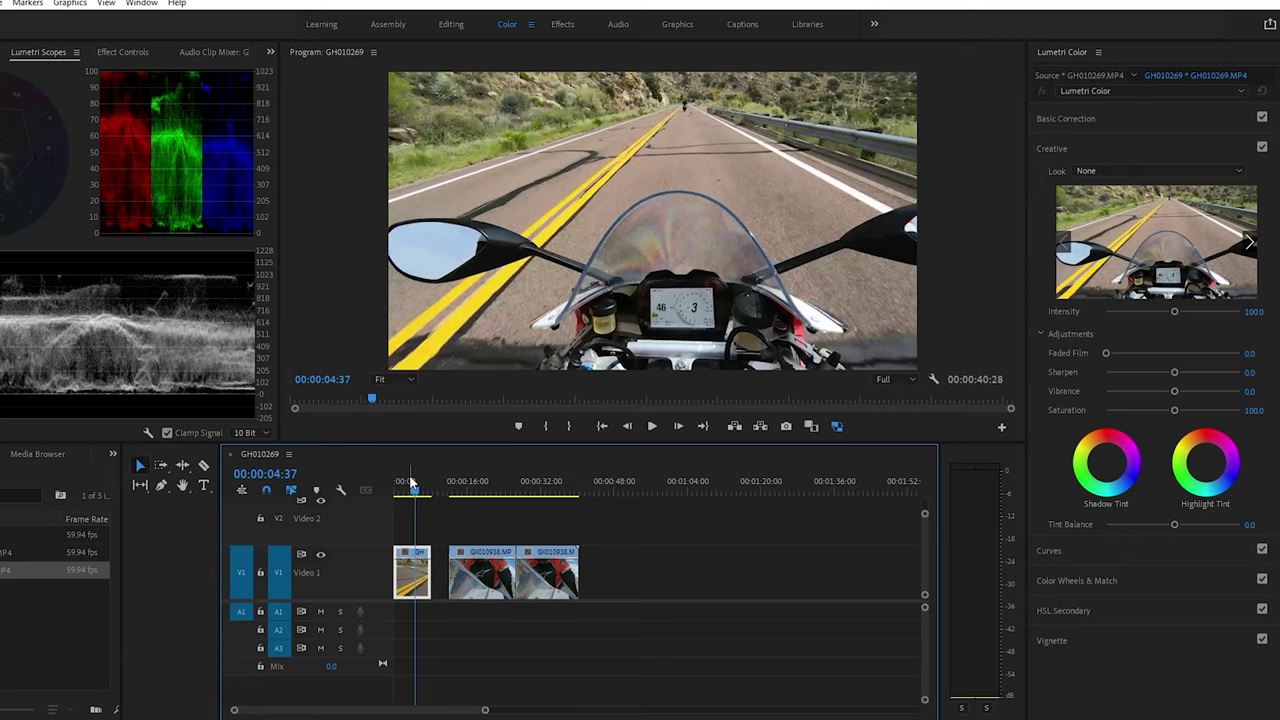
left_click_drag(412, 483, 464, 480)
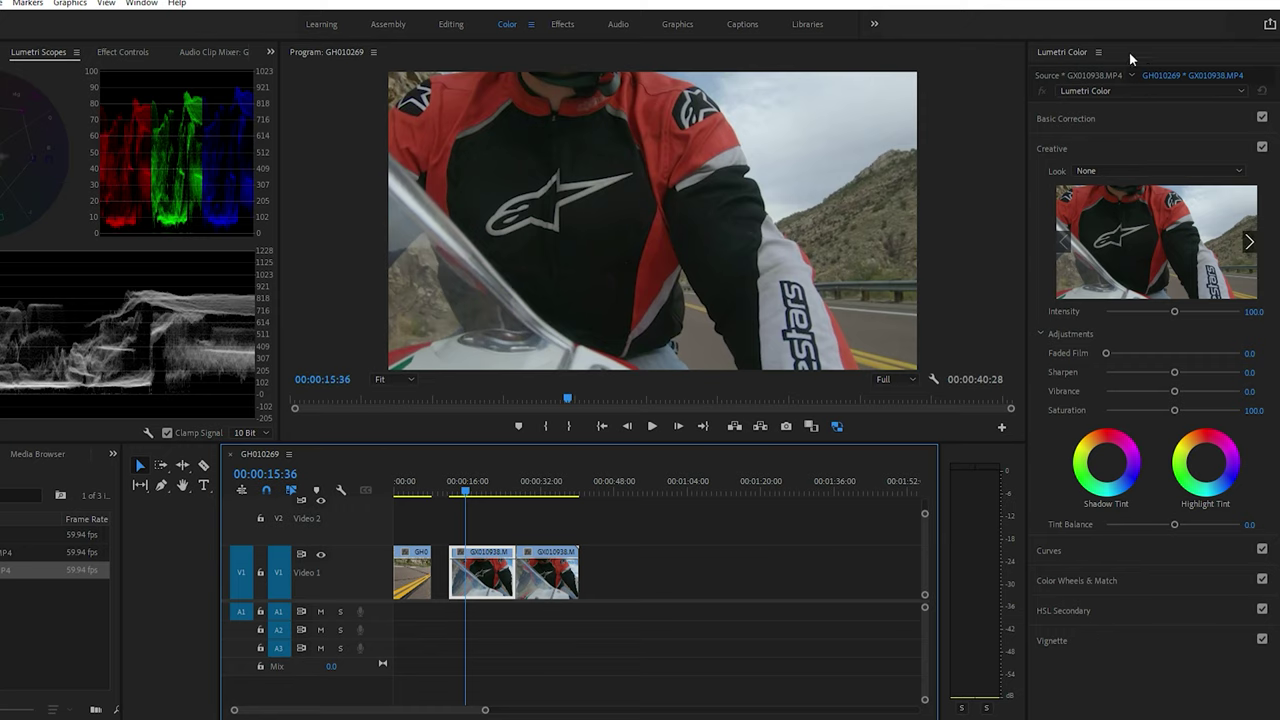
mouse_move(420, 474)
left_mouse_down()
mouse_move(403, 477)
mouse_move(418, 470)
left_mouse_up()
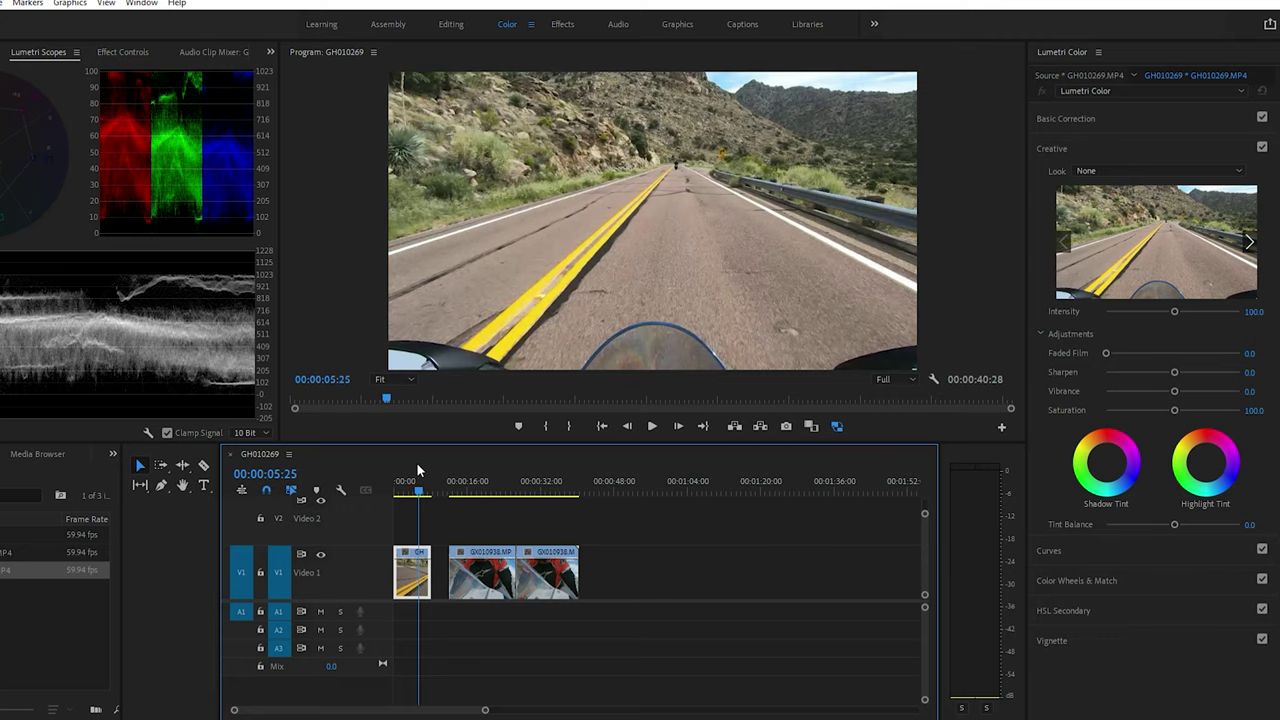
left_click_drag(418, 470, 525, 493)
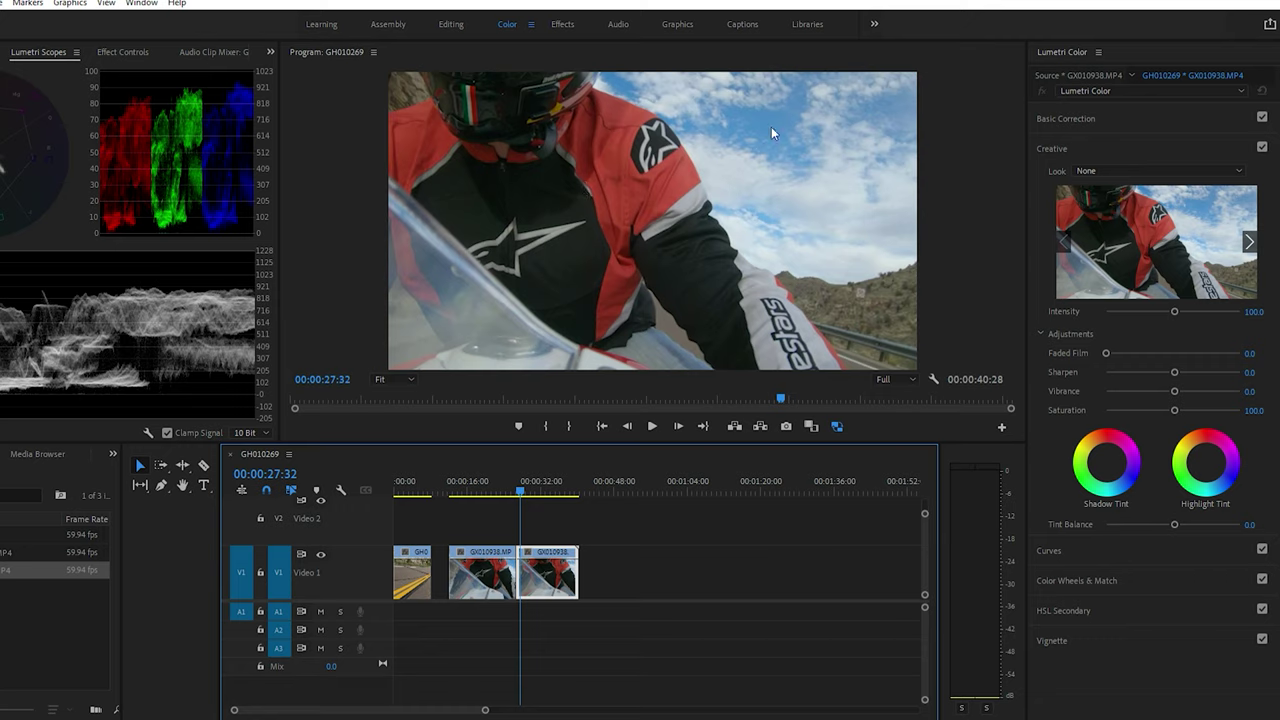
Step: Select the rider clip and sample a neutral spot with the WB Selector eyedropper
left_click(530, 484)
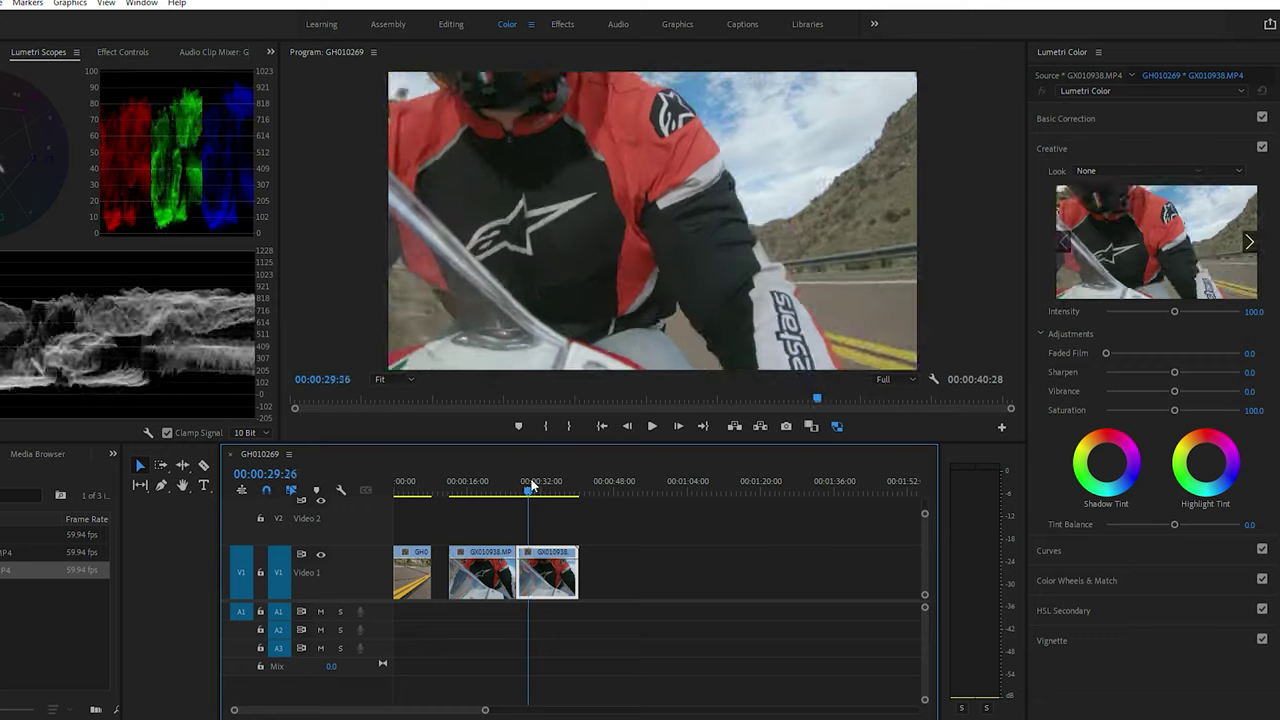
mouse_move(530, 484)
left_mouse_down()
mouse_move(557, 484)
mouse_move(543, 484)
left_mouse_up()
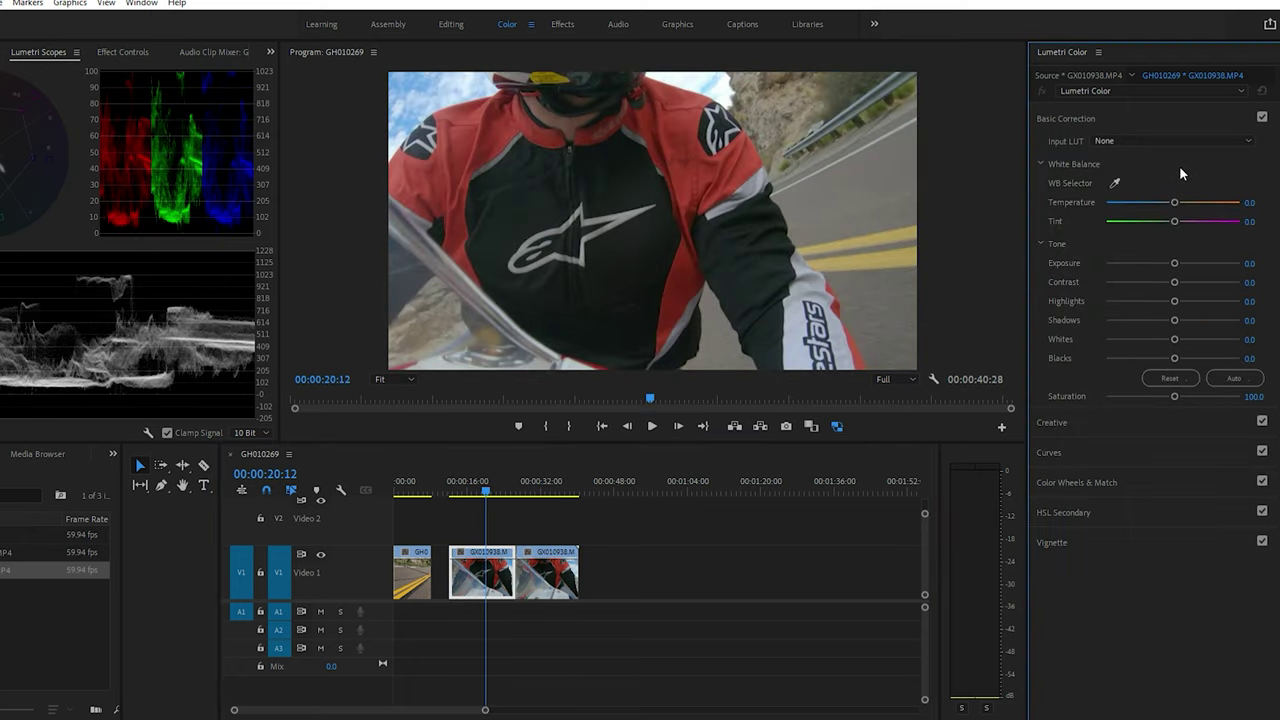
left_click(1114, 183)
left_click(805, 310)
Step: Settle Temperature at 0.0 and raise Exposure to 0.6
left_click_drag(1193, 202, 1162, 182)
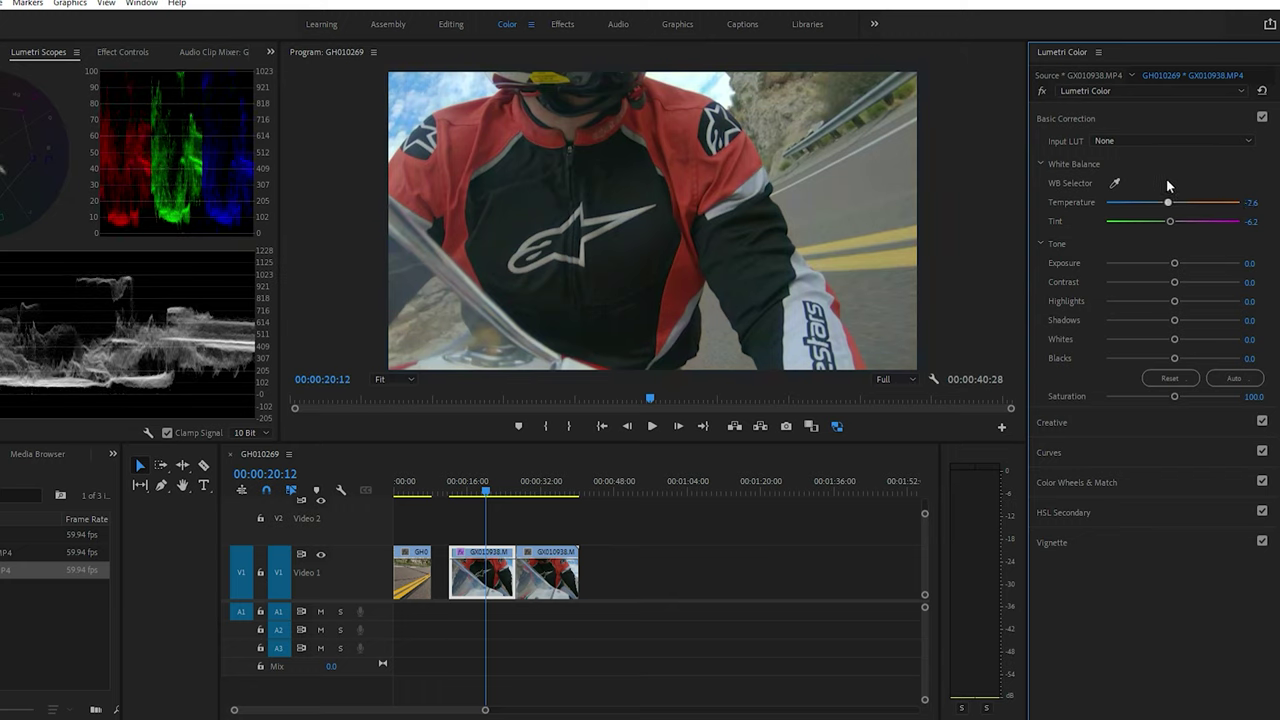
left_click_drag(1167, 185, 1173, 207)
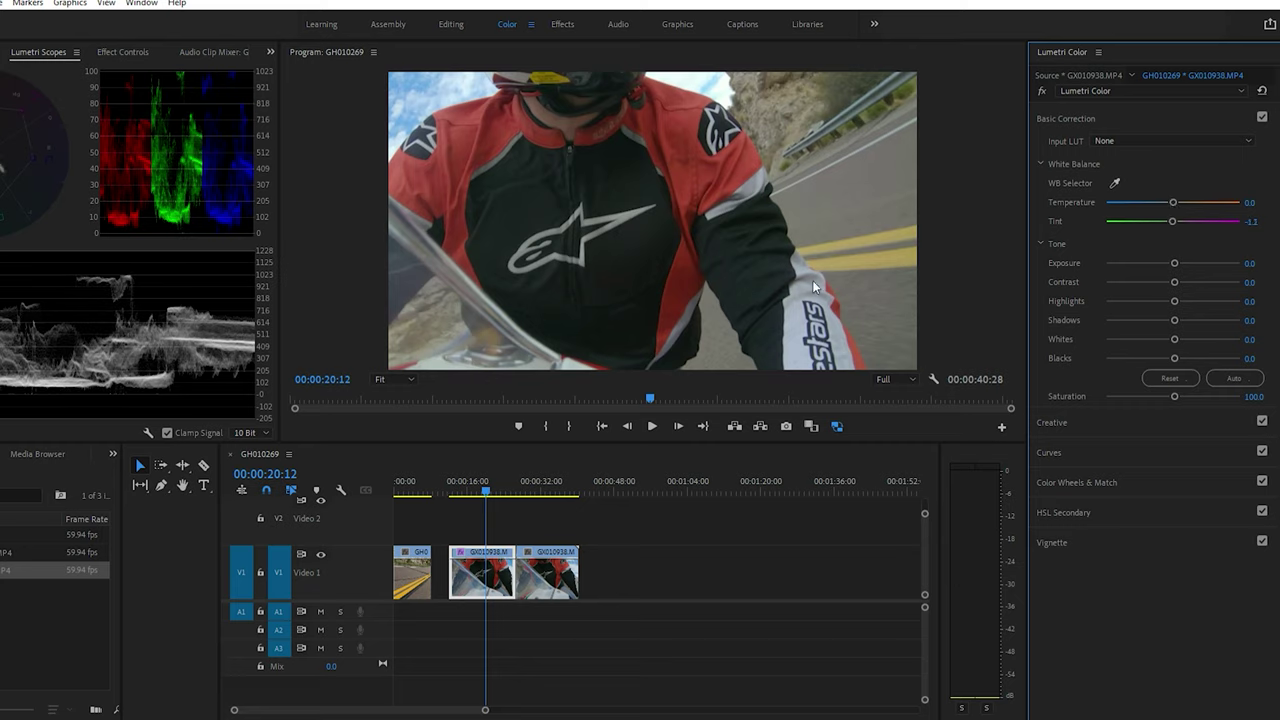
left_click_drag(1174, 262, 1180, 248)
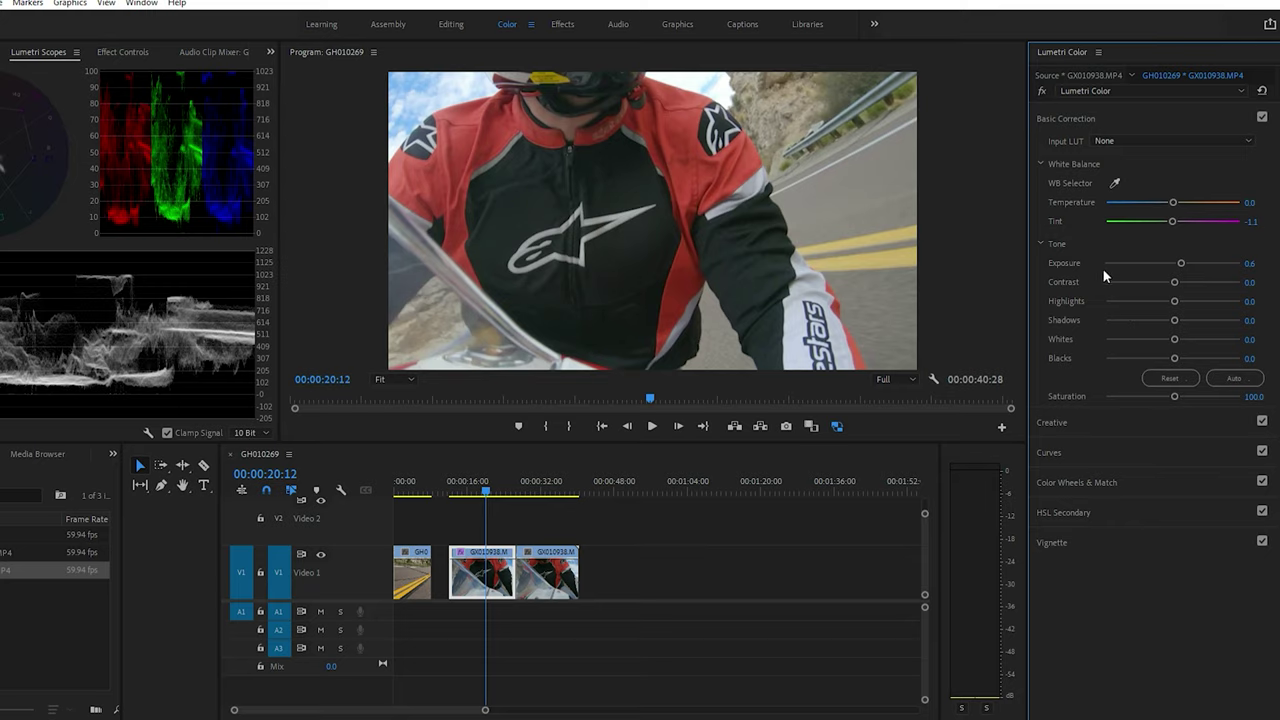
left_click(1088, 435)
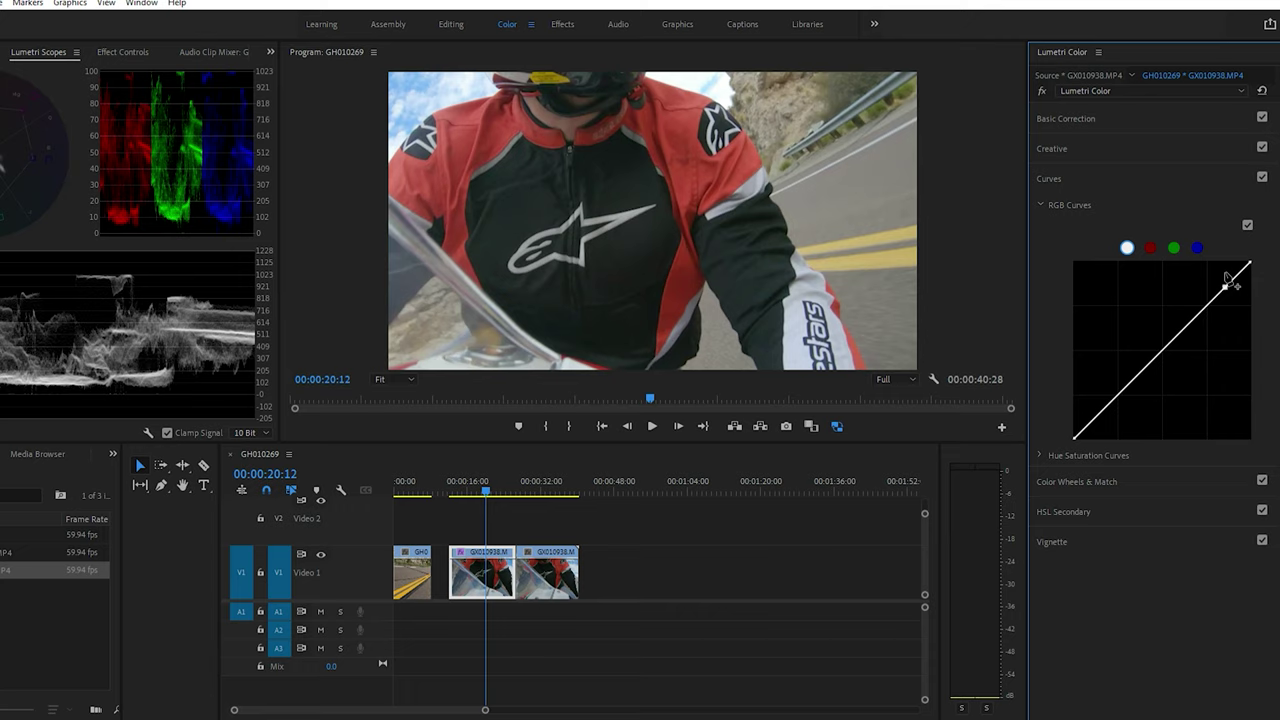
Step: Lift the master curve's highlights, darken its shadows, and pull down the red channel's highlights
left_click_drag(1226, 275, 1222, 272)
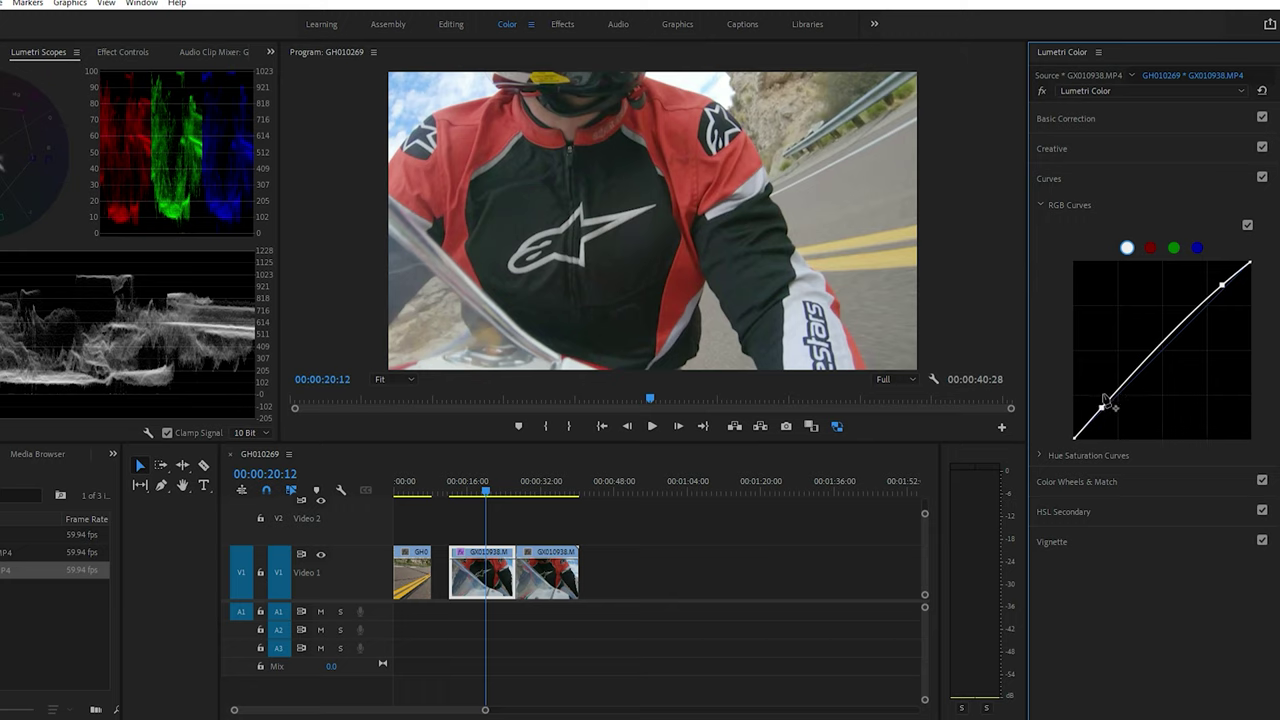
left_click_drag(1106, 400, 1108, 400)
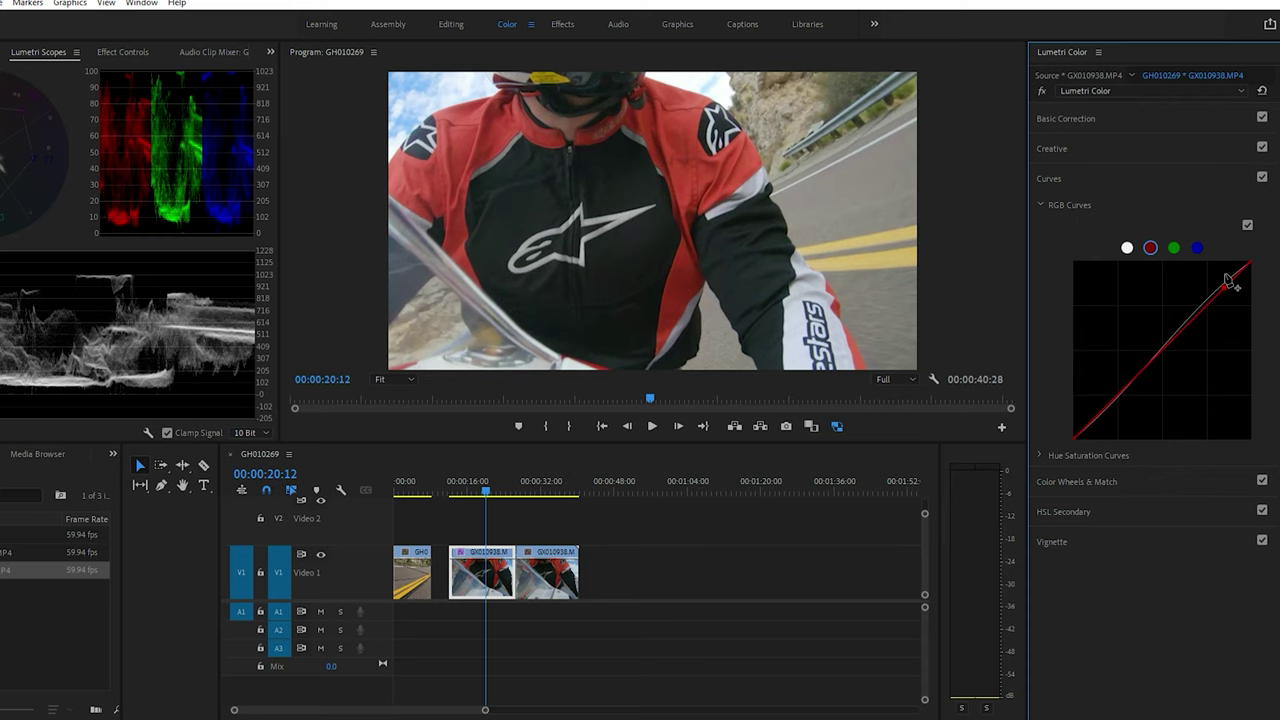
left_click_drag(1230, 283, 1221, 288)
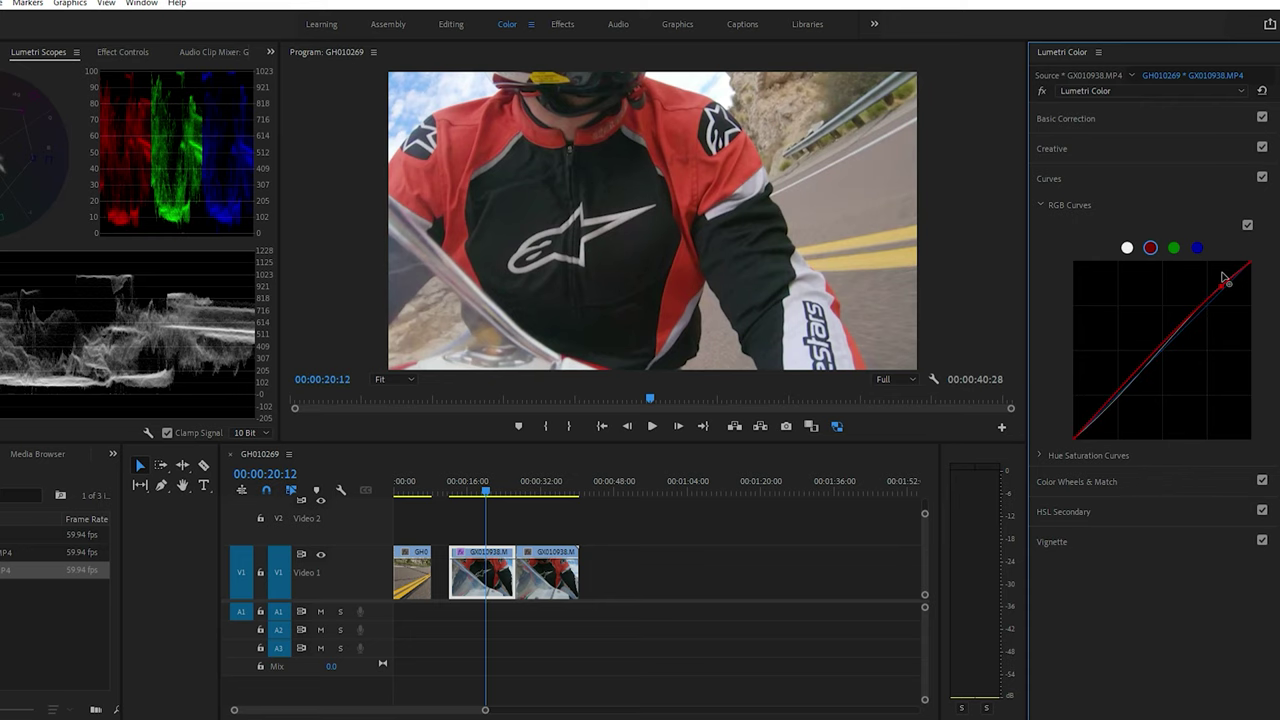
left_click(1105, 408)
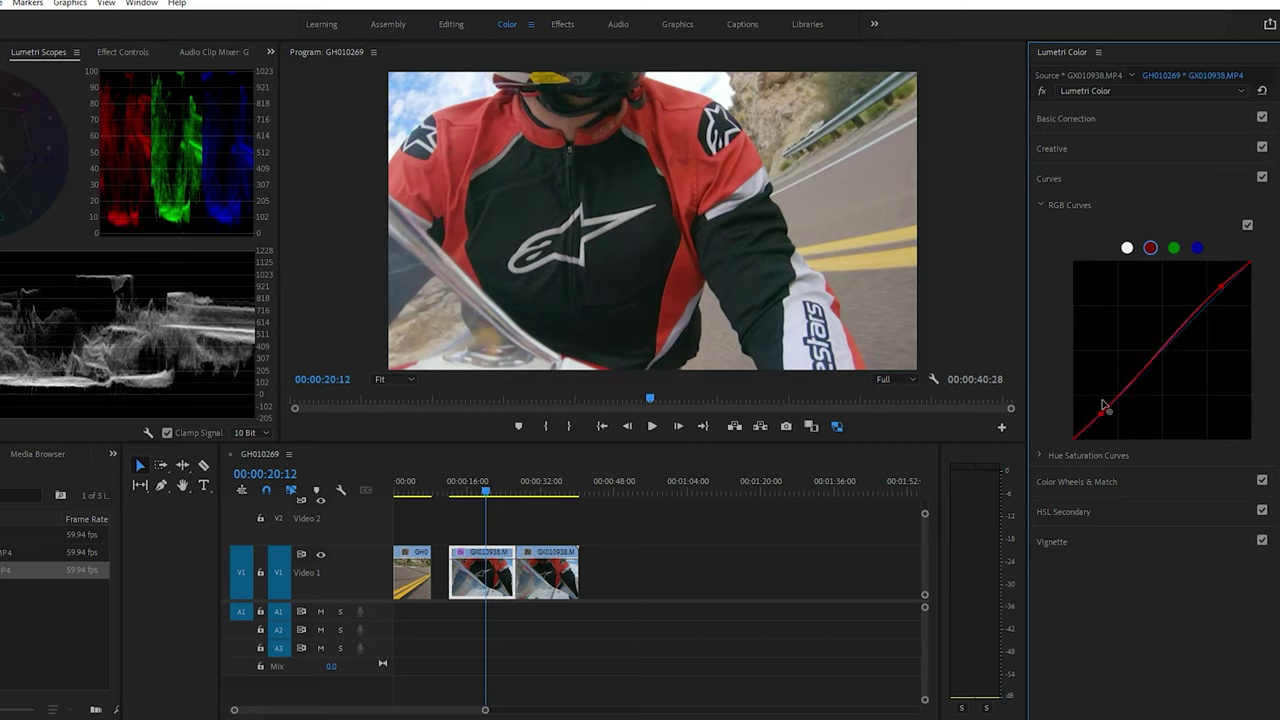
Step: Give the green channel curve a highlight point and slightly lowered shadows
left_click(1176, 247)
left_click(1221, 287)
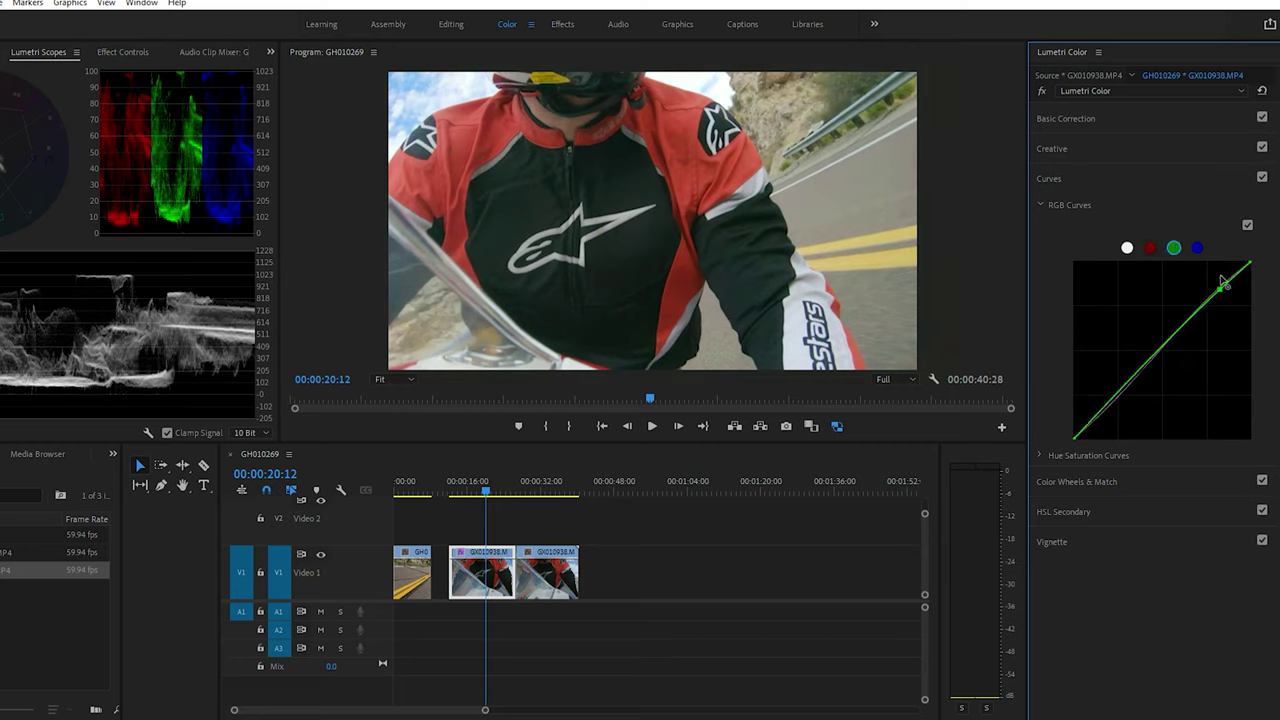
left_click(1109, 399)
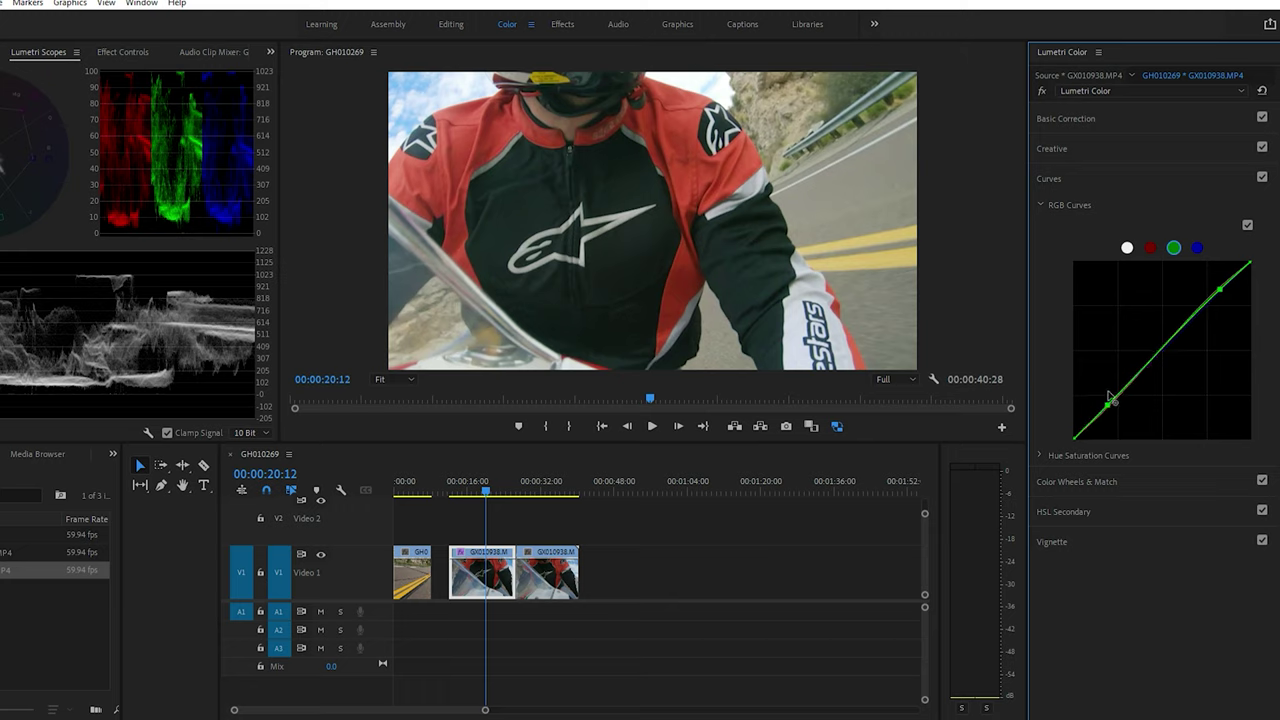
left_click_drag(1110, 398, 1110, 406)
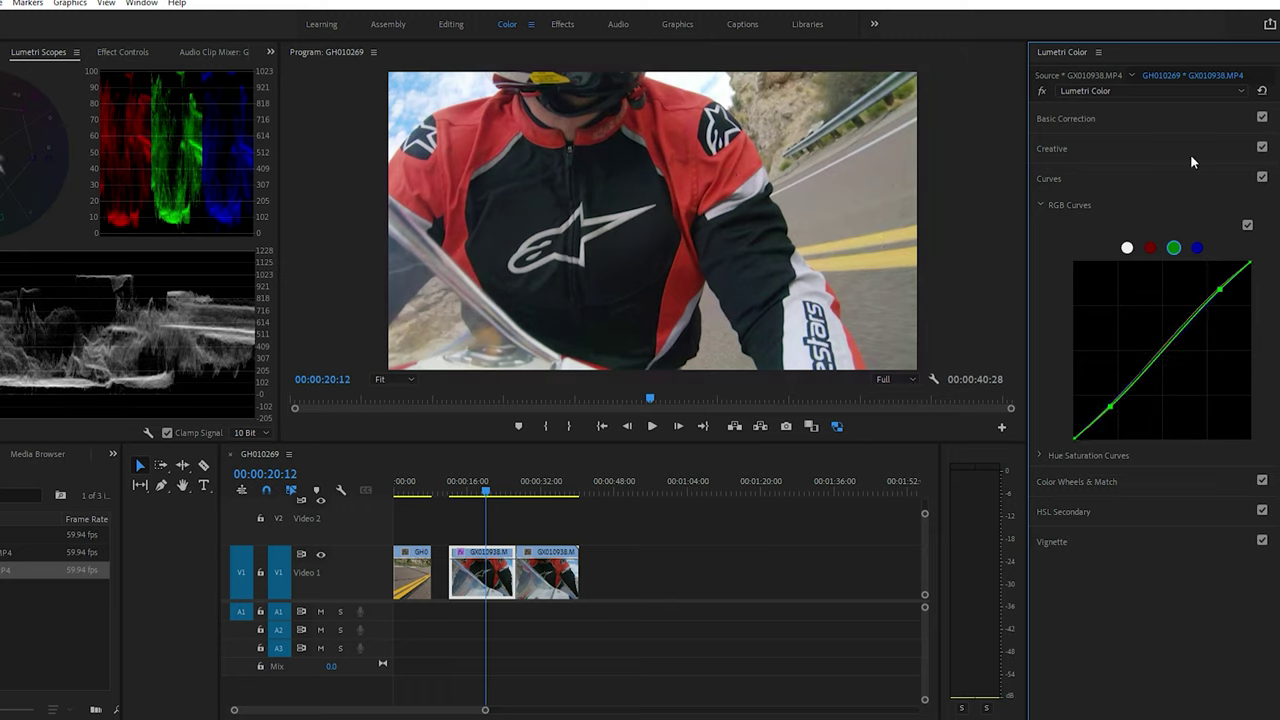
Step: Add top and bottom points to the blue curve, then move to the next rider clip
left_click(1197, 247)
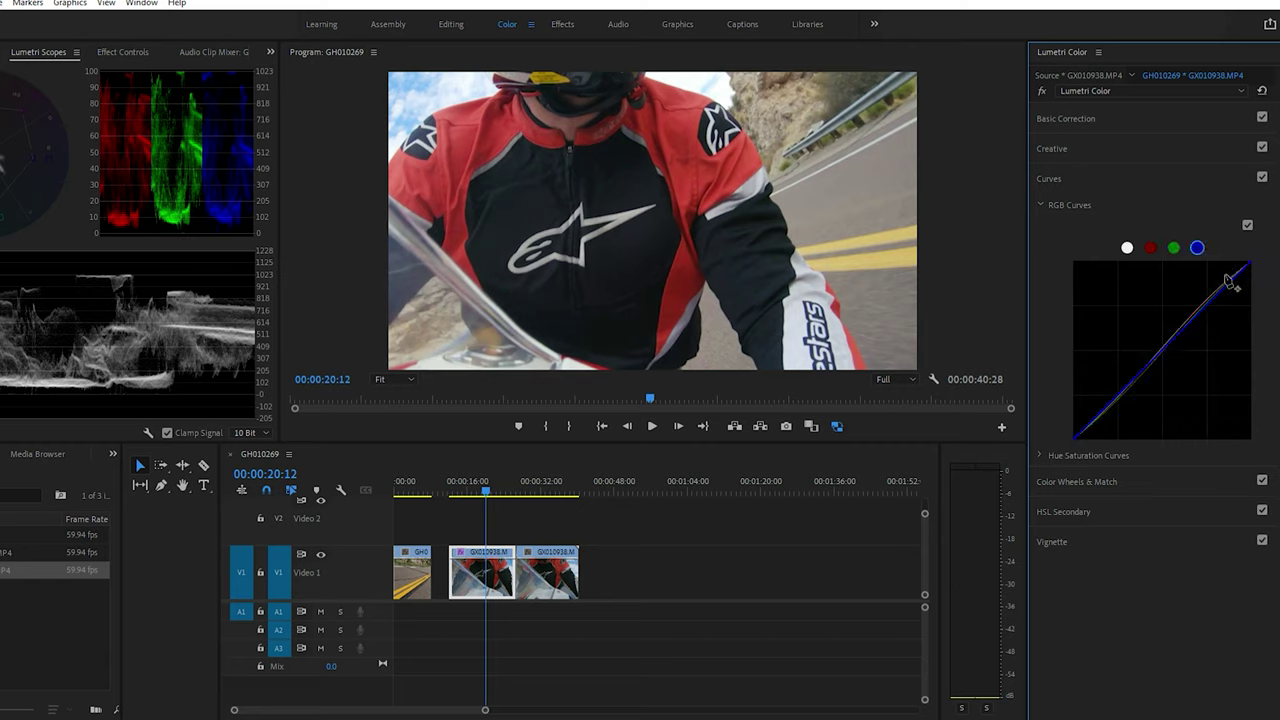
left_click(1227, 284)
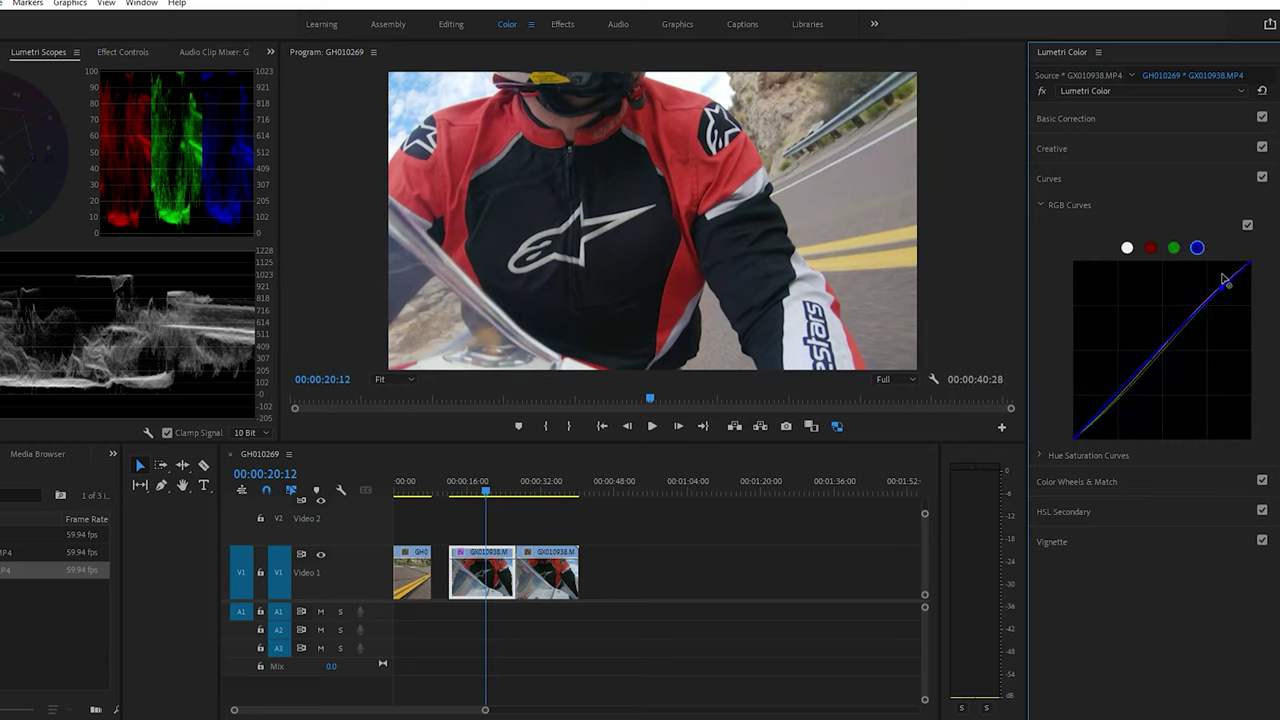
left_click(1104, 404)
mouse_move(489, 481)
left_mouse_down()
mouse_move(526, 482)
mouse_move(502, 478)
left_mouse_up()
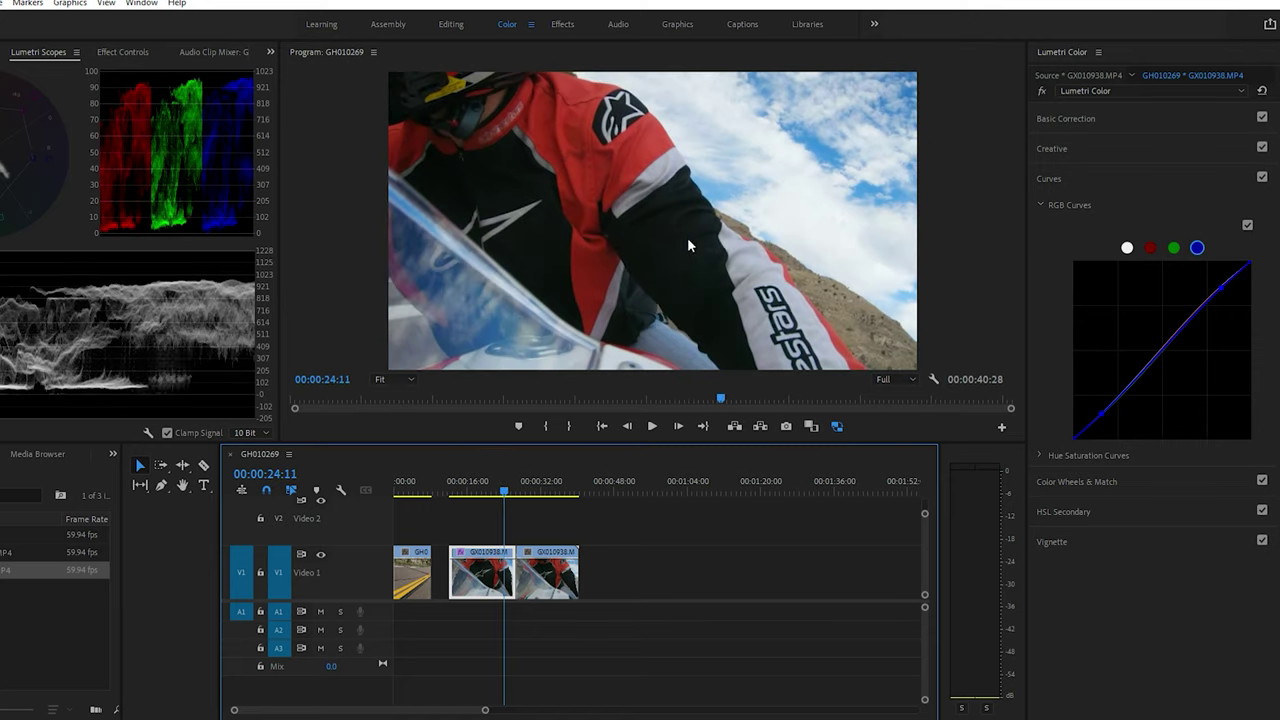
Step: In Basic Correction set Highlights 12.0, Shadows -3.3, Whites 7.6 and Saturation 103.5
left_click(1094, 148)
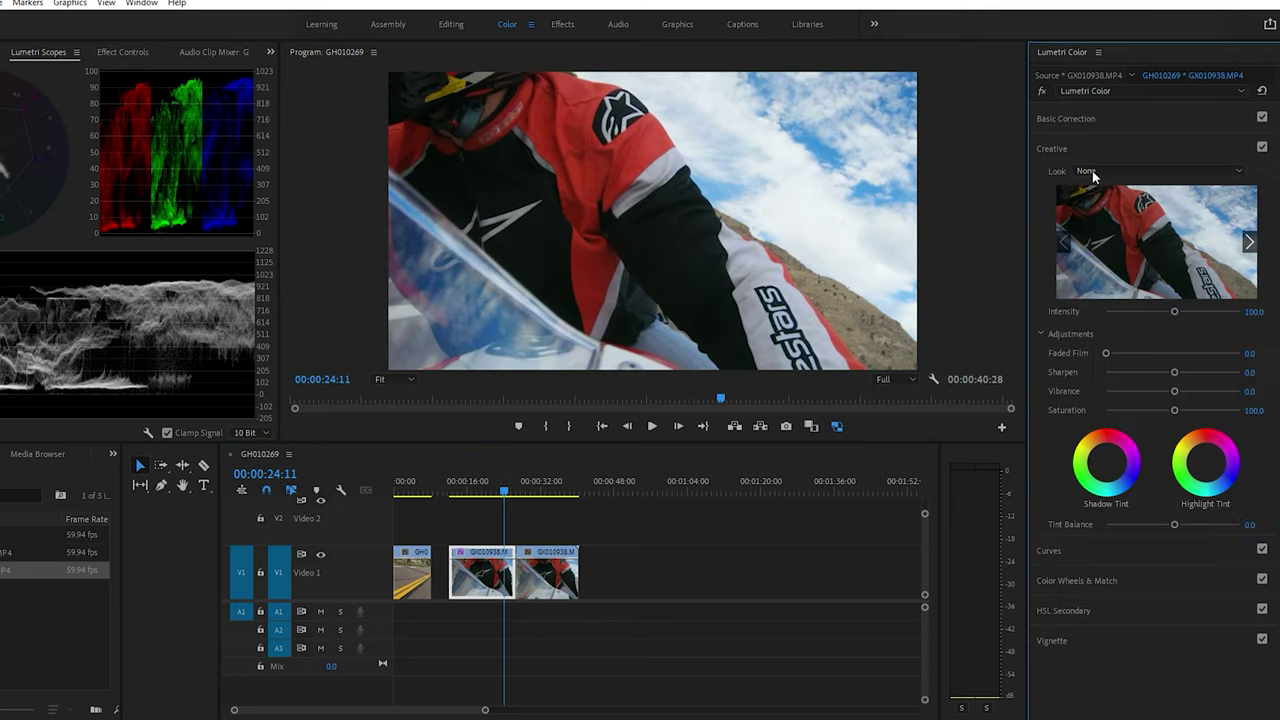
left_click(1065, 116)
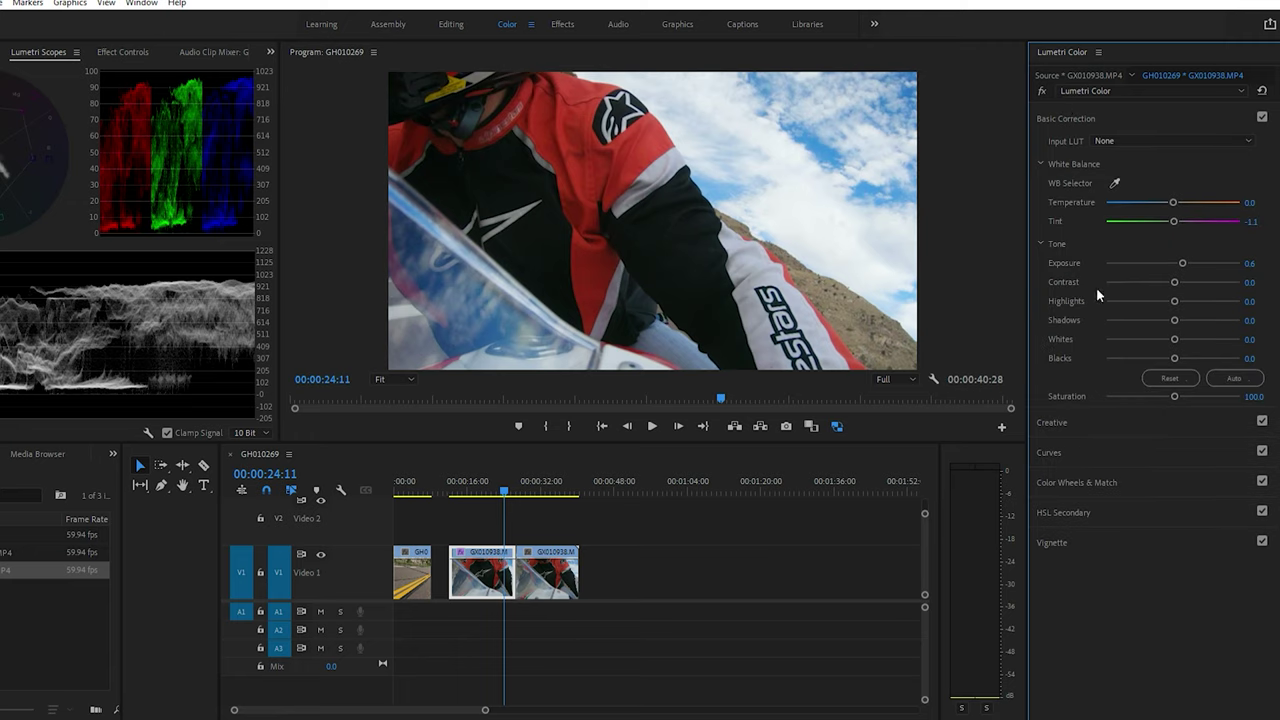
left_click_drag(1176, 288, 1178, 289)
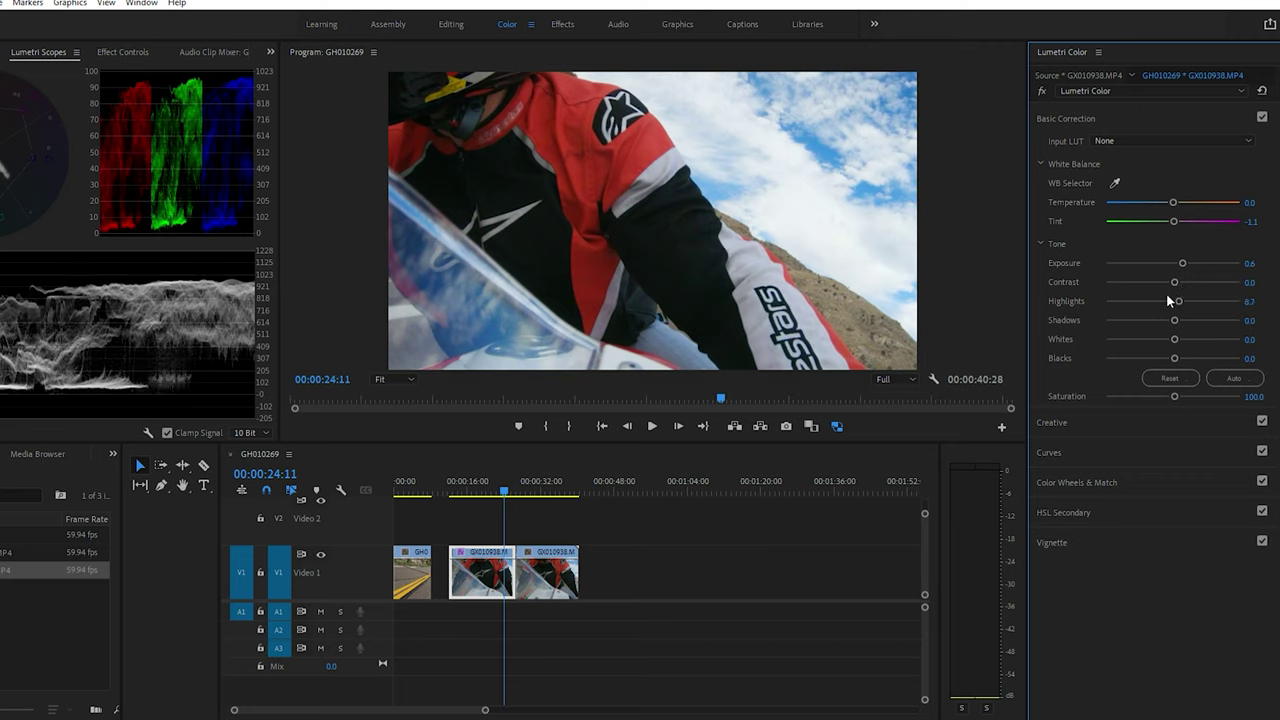
left_click(1147, 320)
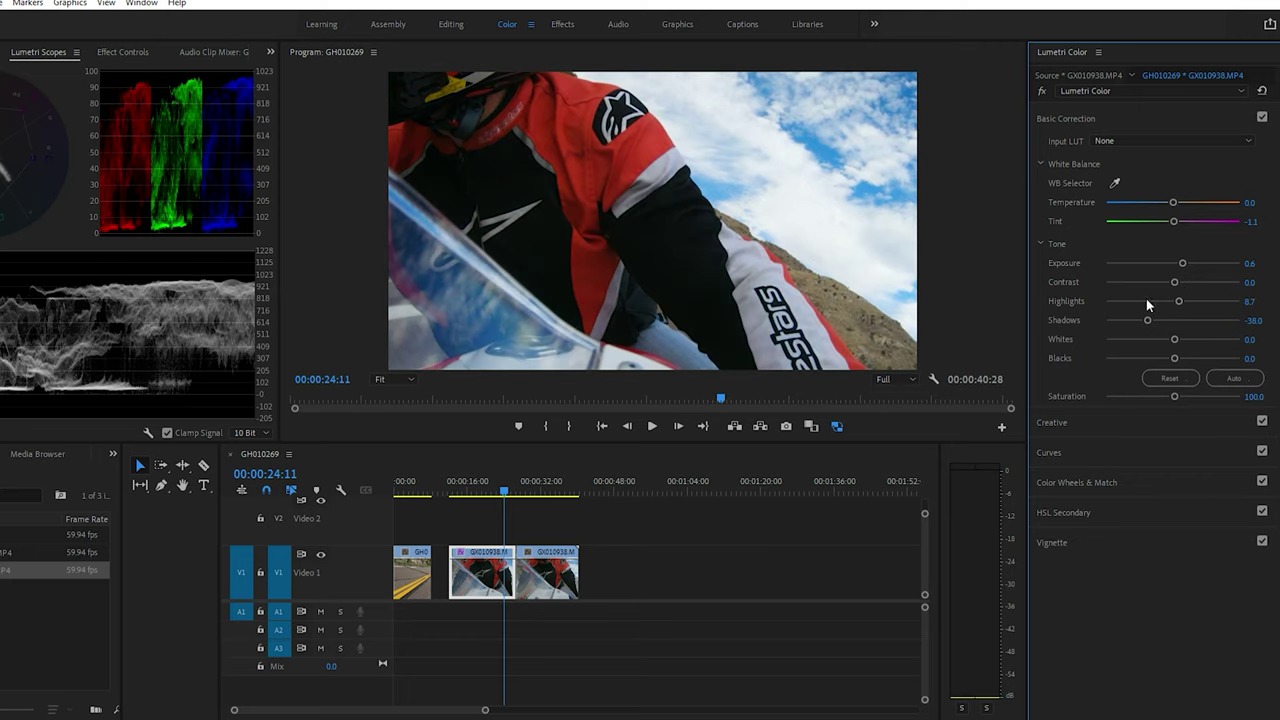
mouse_move(1150, 311)
left_mouse_down()
mouse_move(1183, 289)
mouse_move(1158, 289)
mouse_move(1182, 288)
mouse_move(1171, 306)
left_mouse_up()
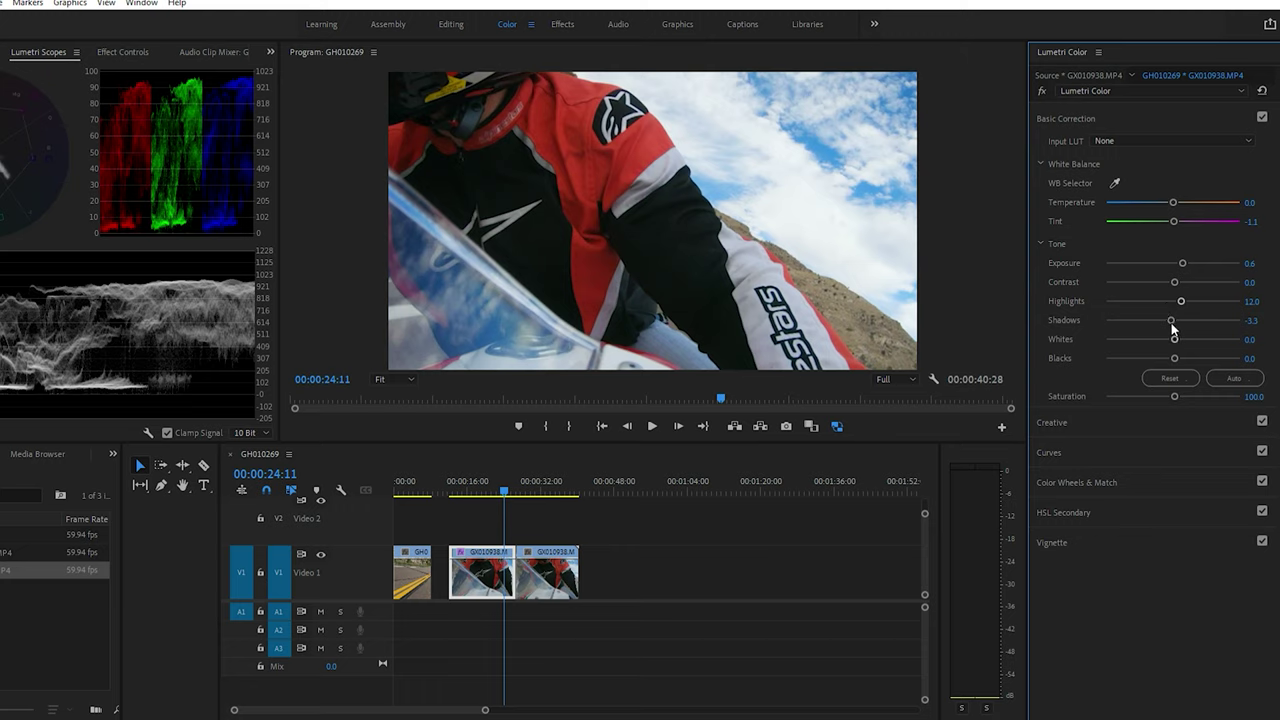
left_click_drag(1172, 339, 1177, 340)
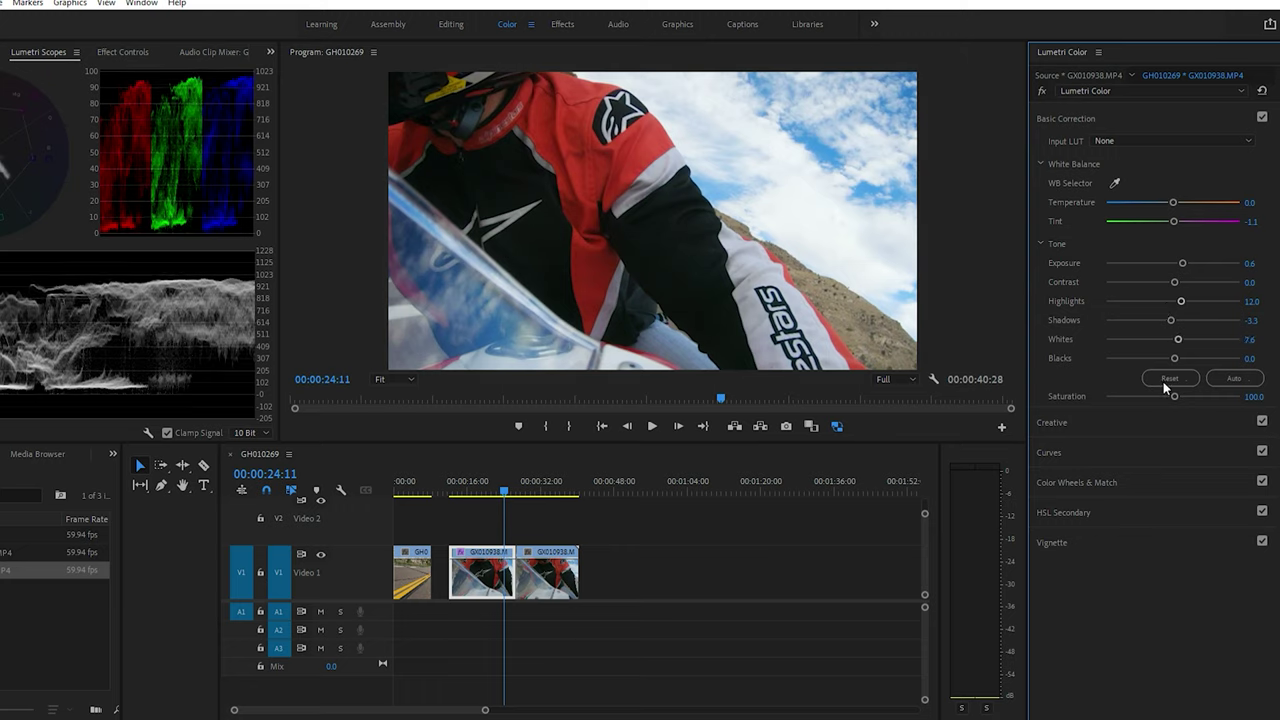
left_click_drag(1174, 386, 1174, 387)
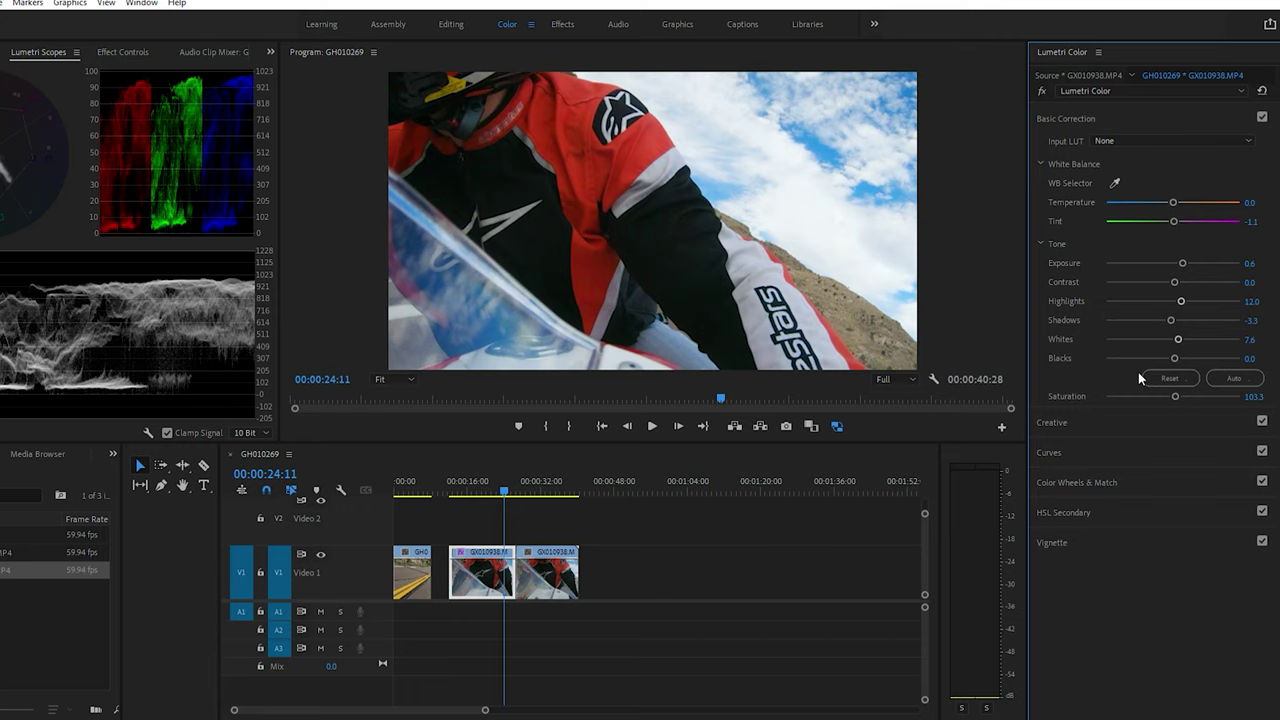
left_click(1126, 418)
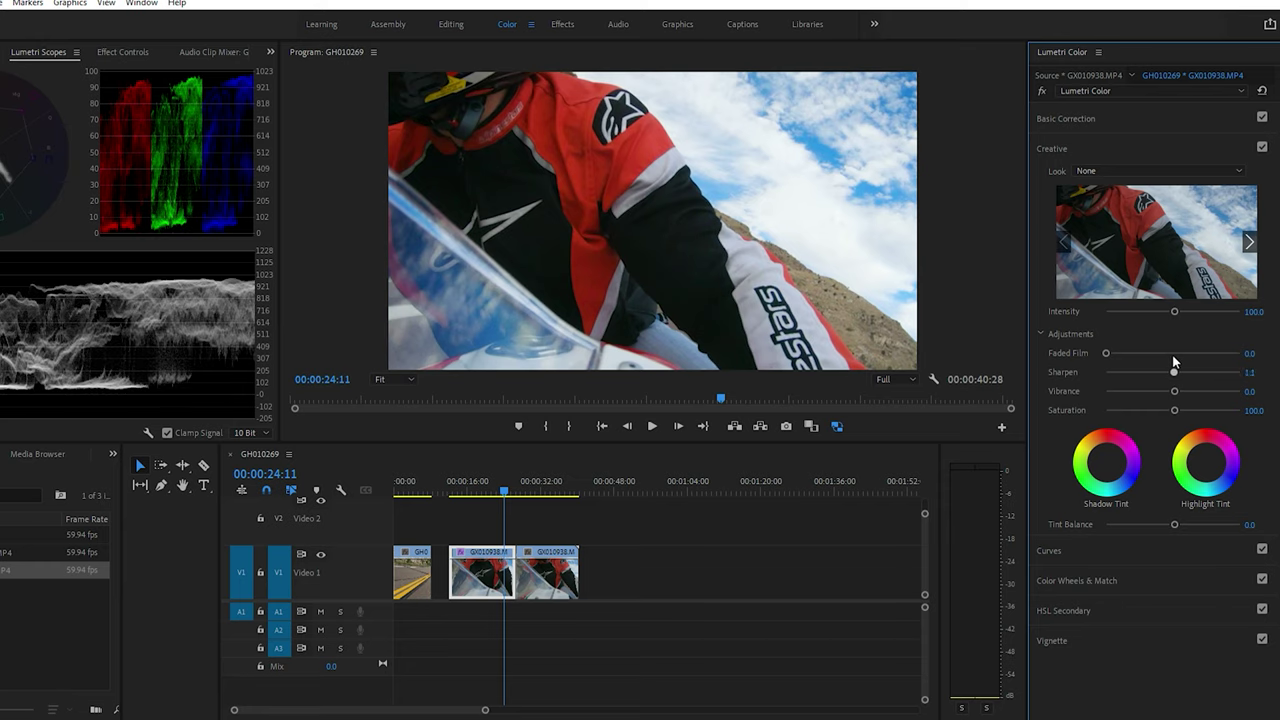
Step: Raise the Creative Sharpen slider to 26.1
mouse_move(1174, 366)
left_mouse_down()
mouse_move(1202, 368)
mouse_move(1190, 369)
left_mouse_up()
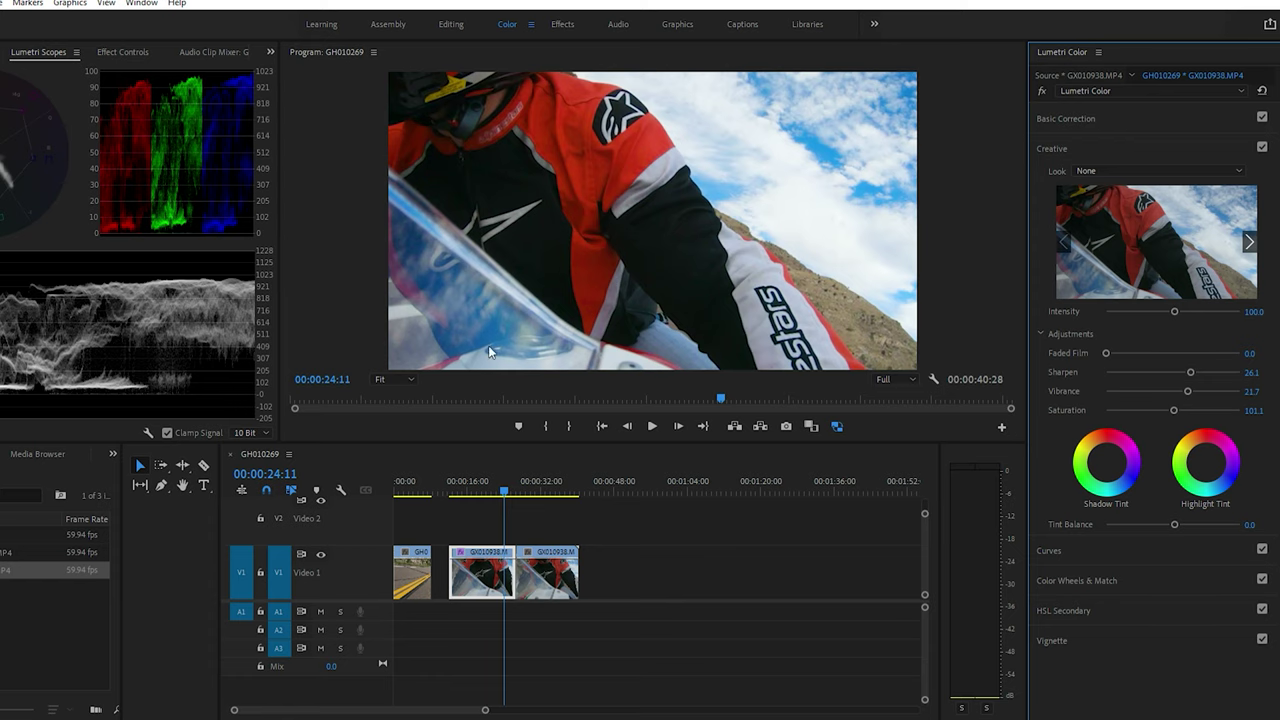
left_click(413, 446)
key("Home")
key("space")
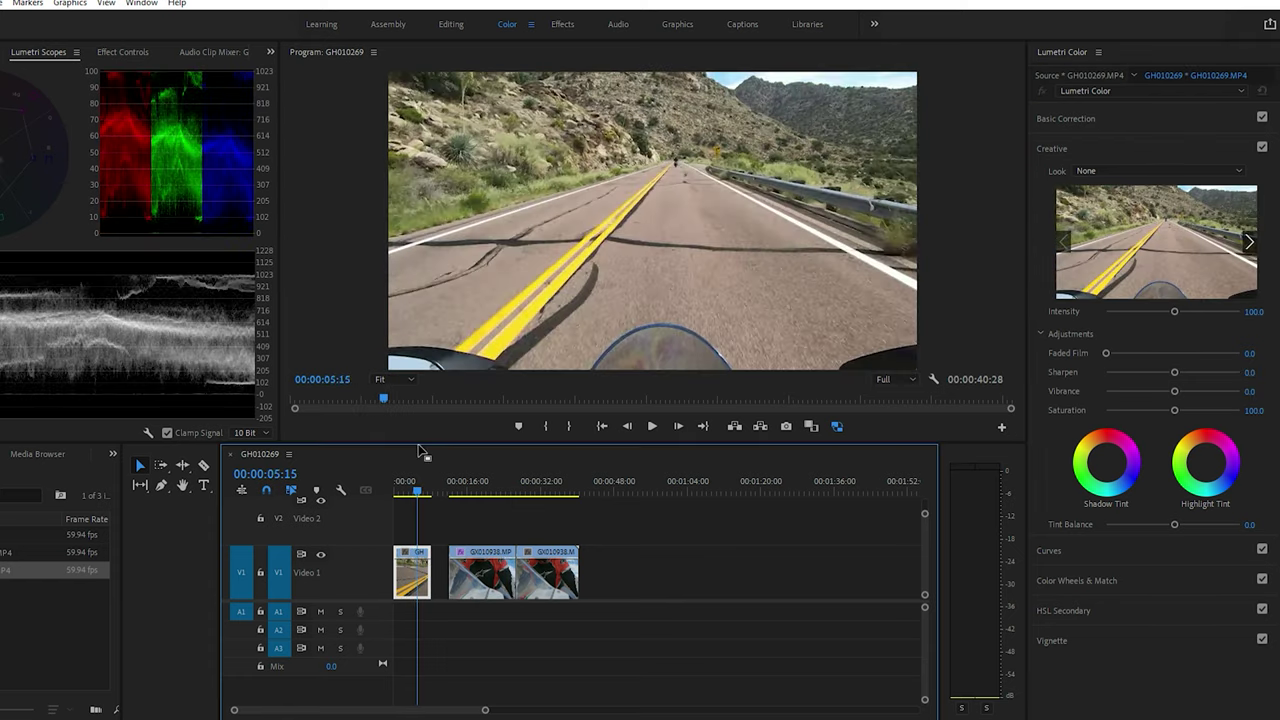
left_click(483, 483)
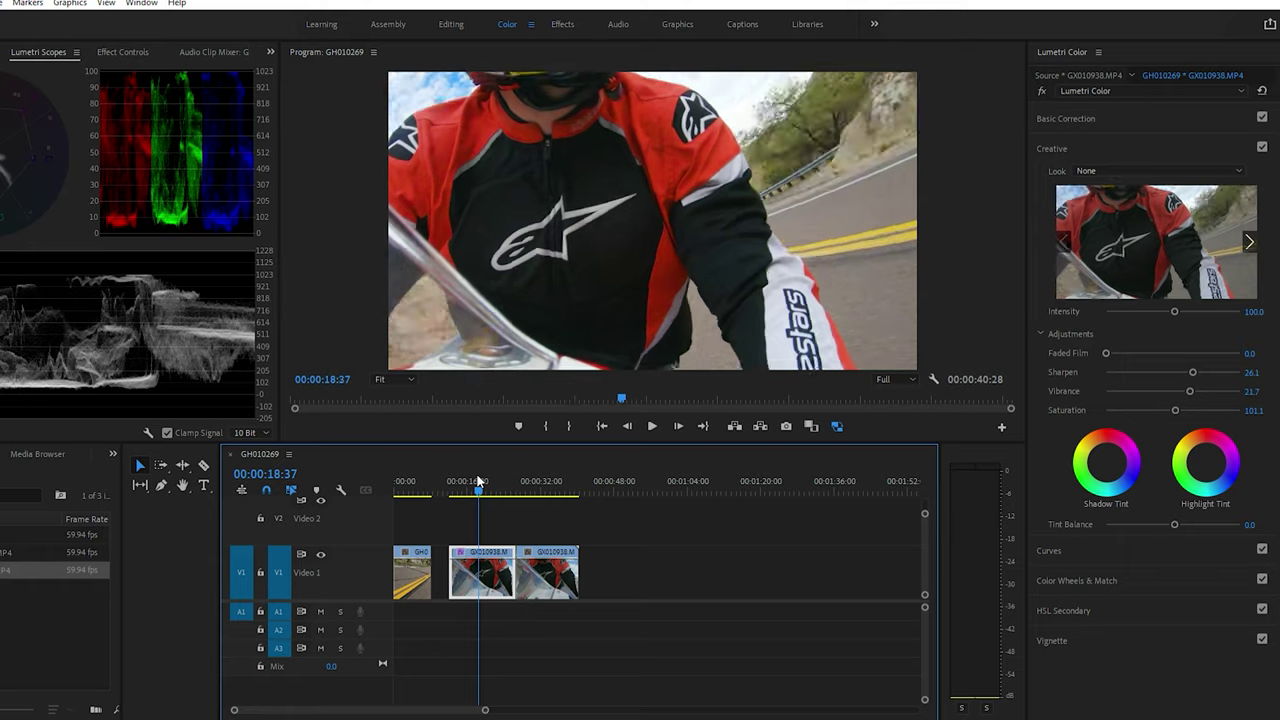
mouse_move(483, 483)
left_mouse_down()
mouse_move(522, 457)
mouse_move(506, 486)
mouse_move(486, 488)
mouse_move(507, 488)
left_mouse_up()
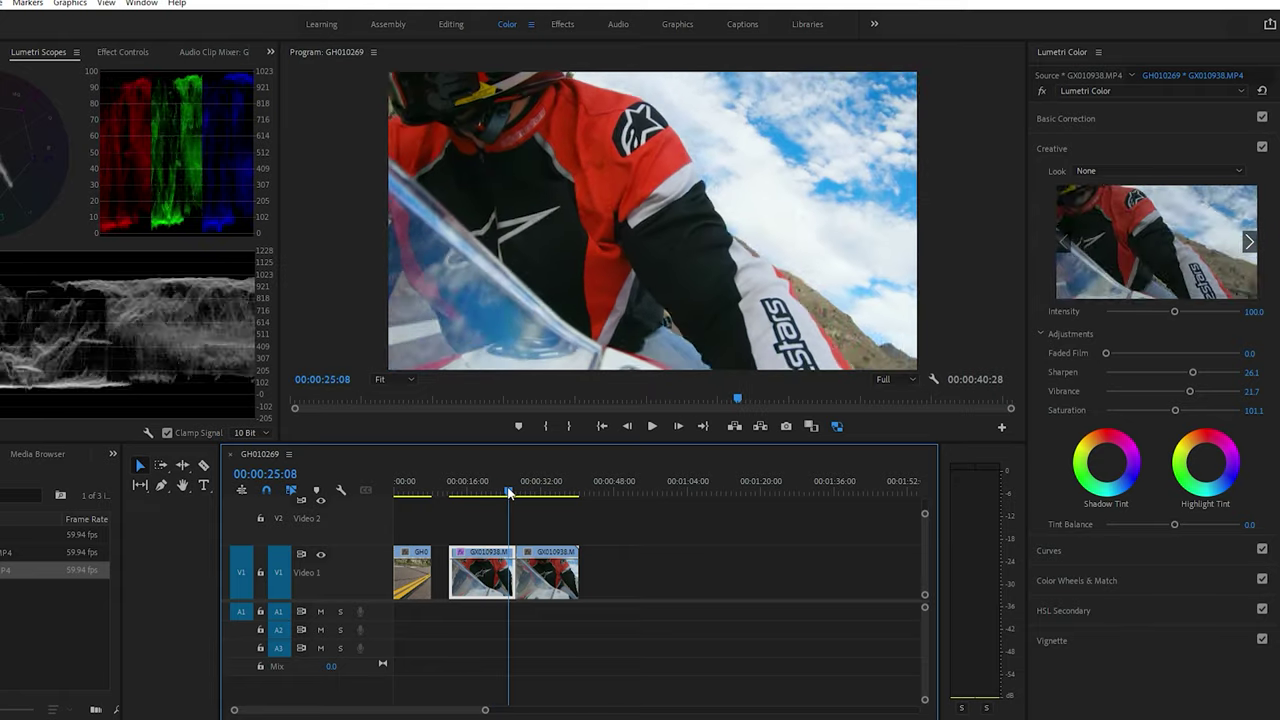